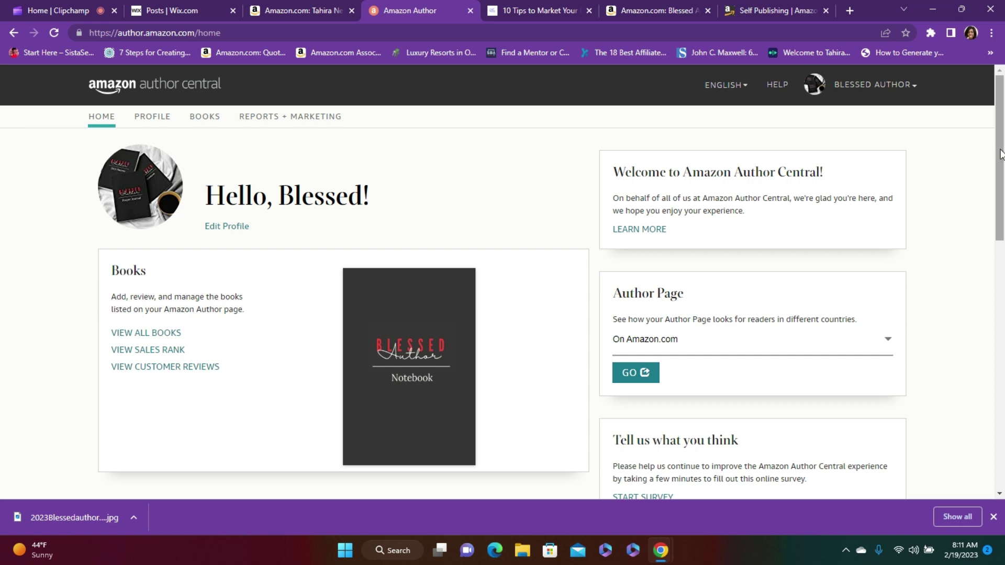
click(297, 11)
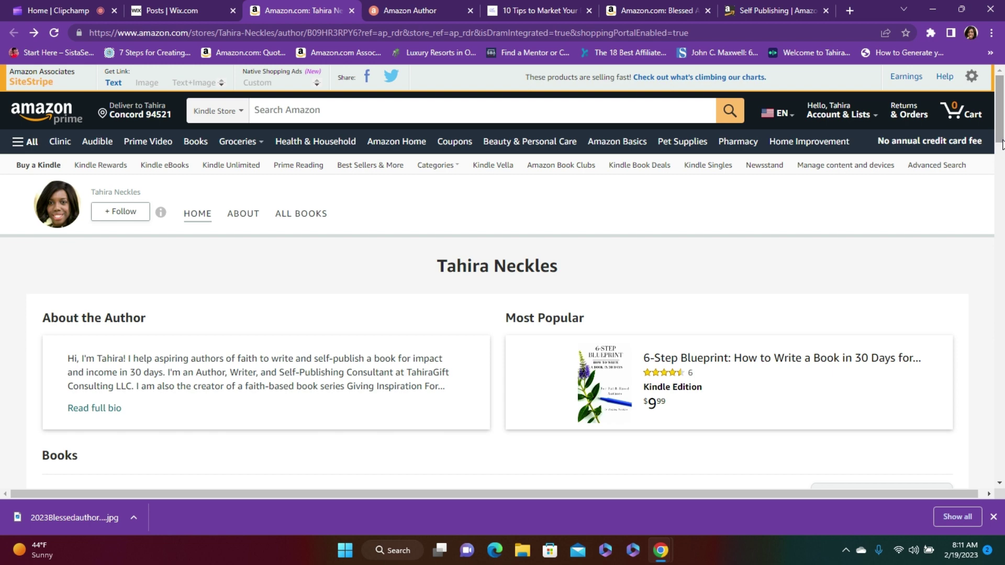
right_click(1001, 151)
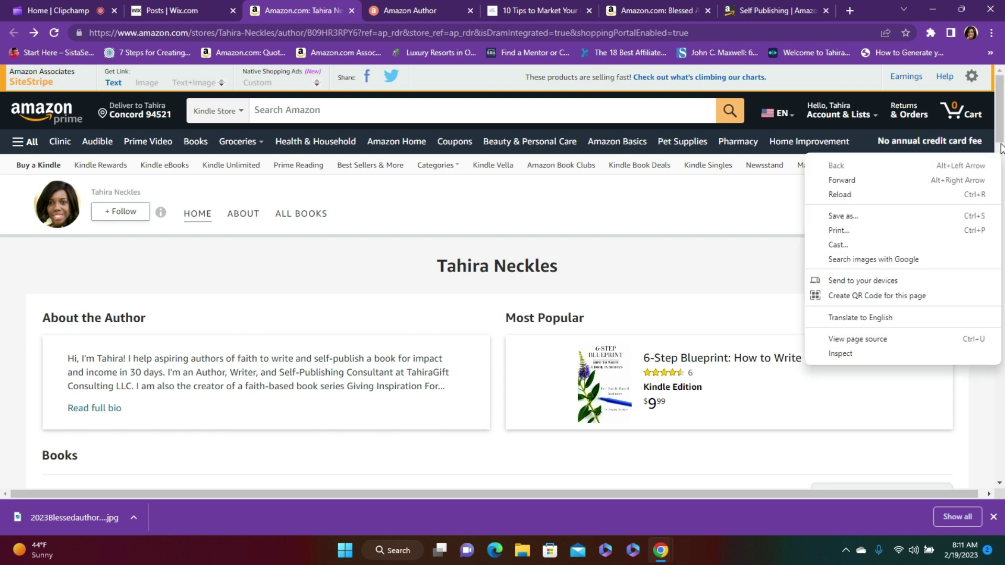
click(1001, 149)
right_click(1001, 149)
click(990, 408)
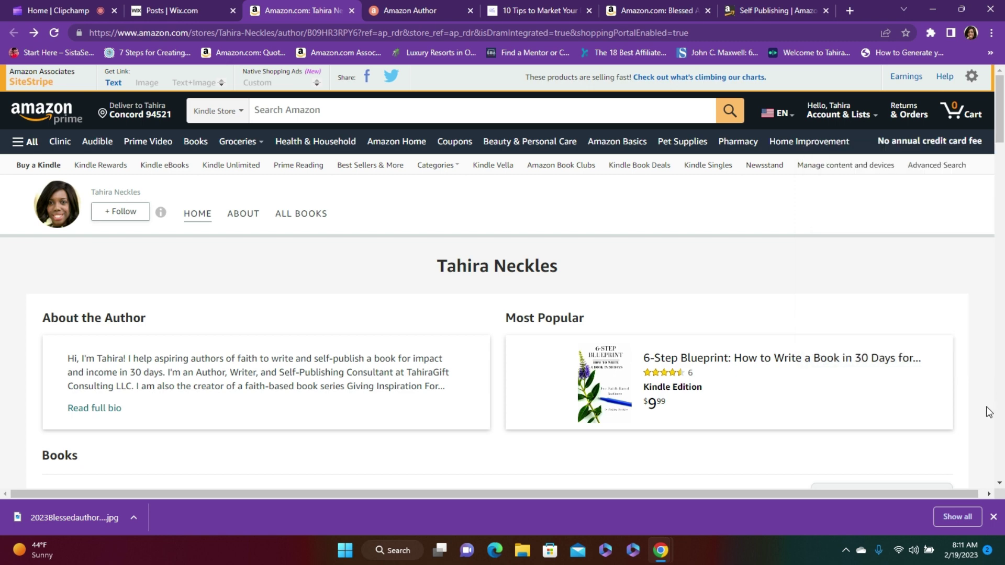
right_click(988, 408)
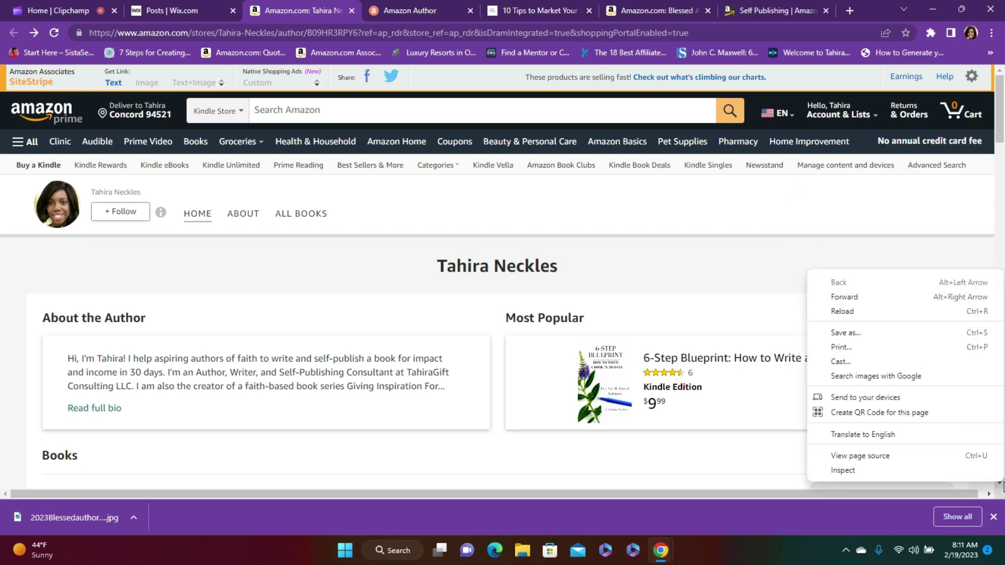
click(1001, 484)
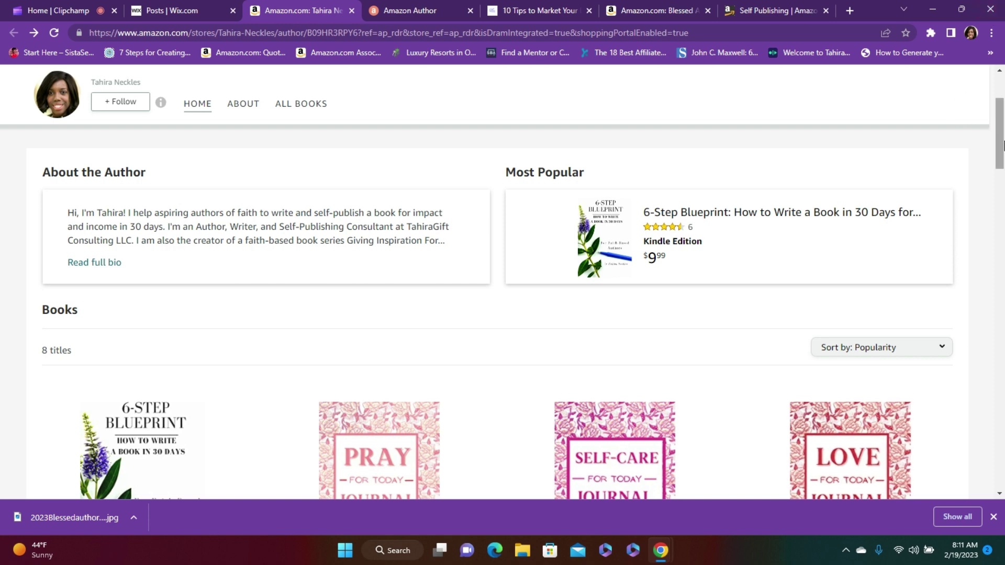
scroll(734, 210, down, 3)
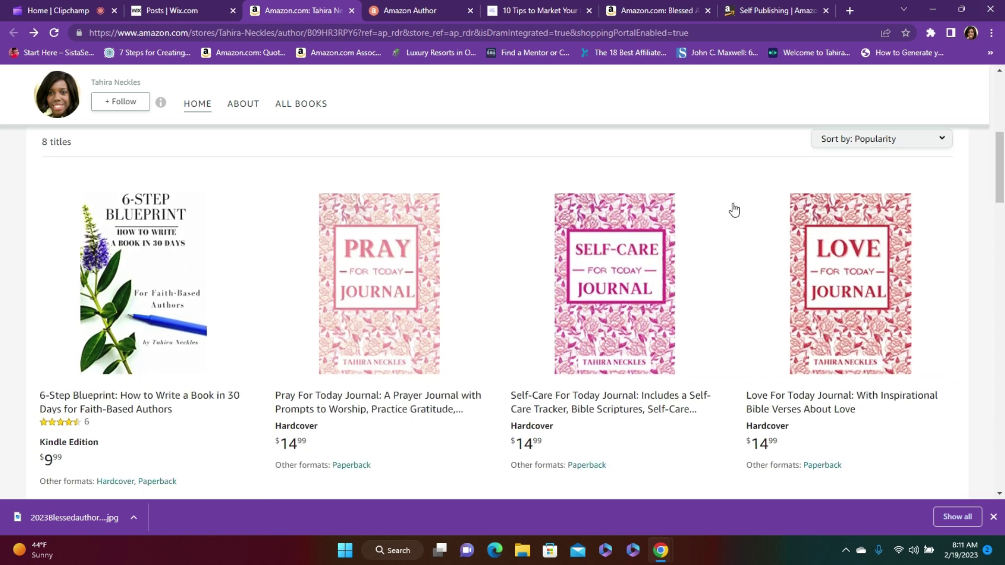
mouse_move(142, 283)
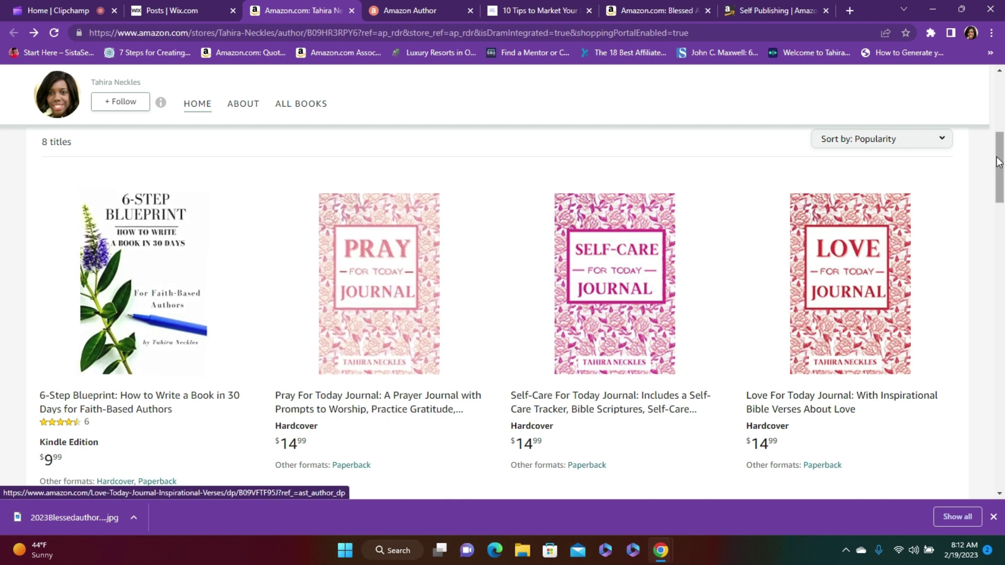
mouse_move(998, 161)
mouse_down()
mouse_move(997, 252)
mouse_move(1003, 123)
mouse_up()
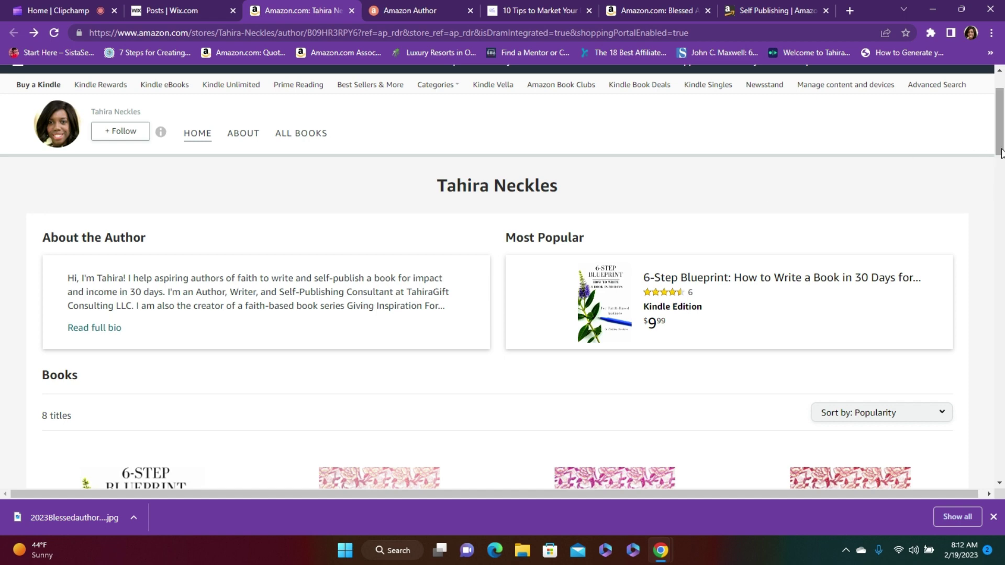
drag(1002, 149, 1002, 139)
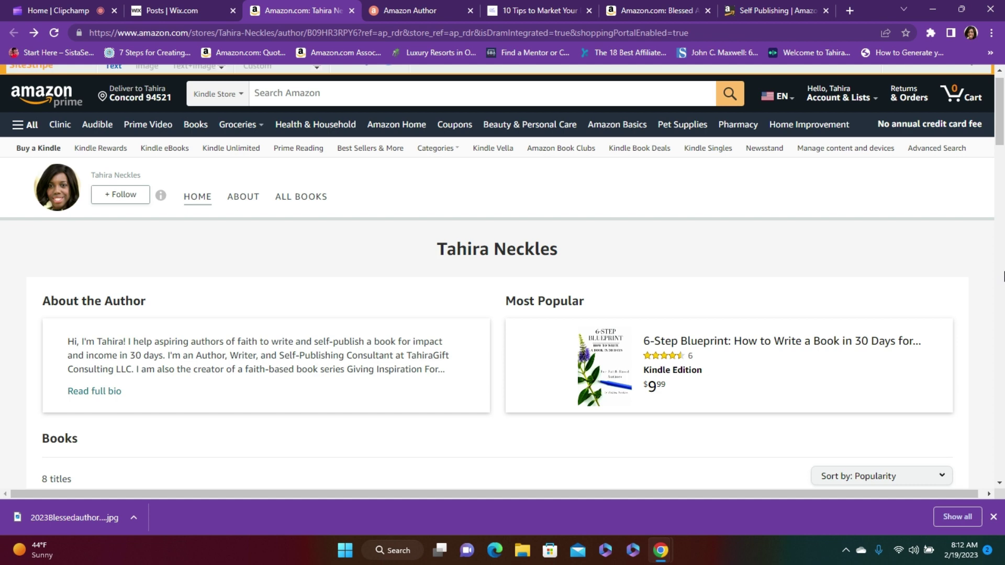
scroll(1001, 96, up, 1)
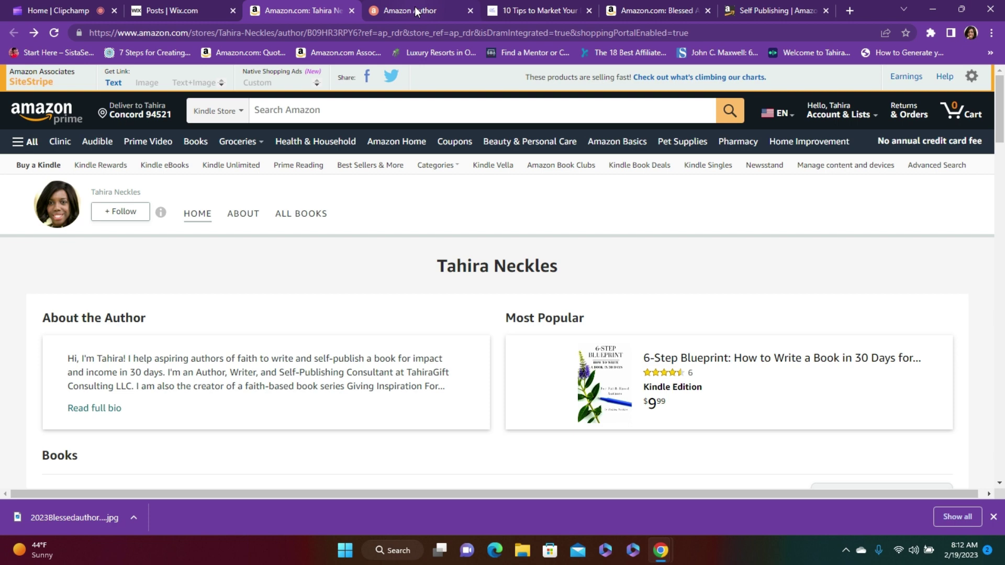
click(414, 9)
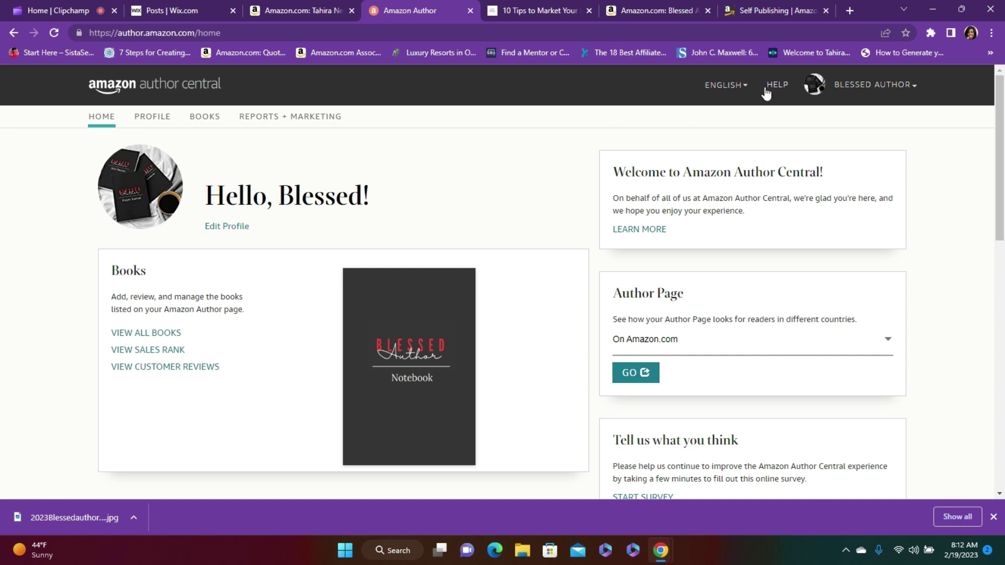
Step: Sign in to Kindle Direct Publishing and browse the Bookshelf down past the Blessed Author Notebook
click(771, 10)
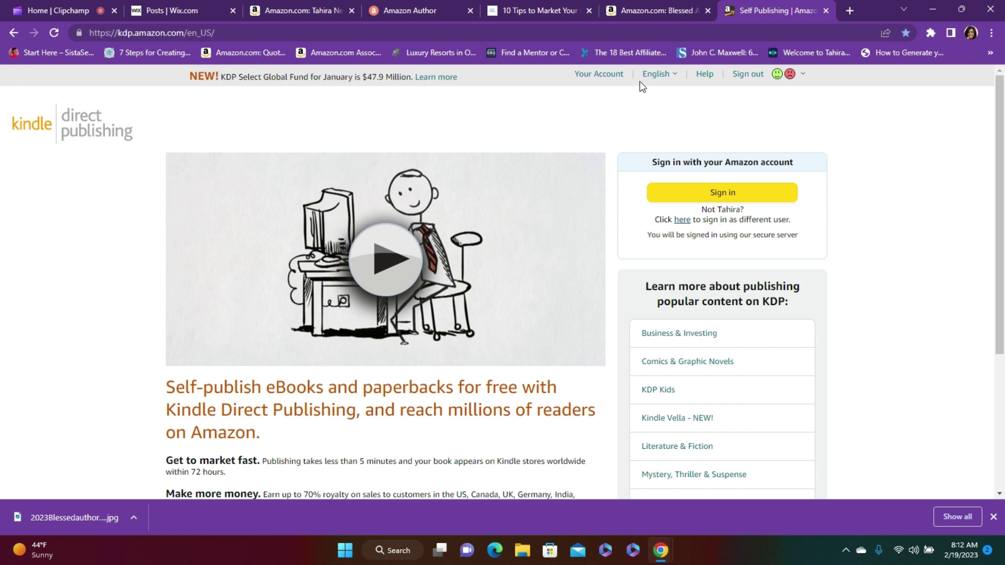
click(658, 75)
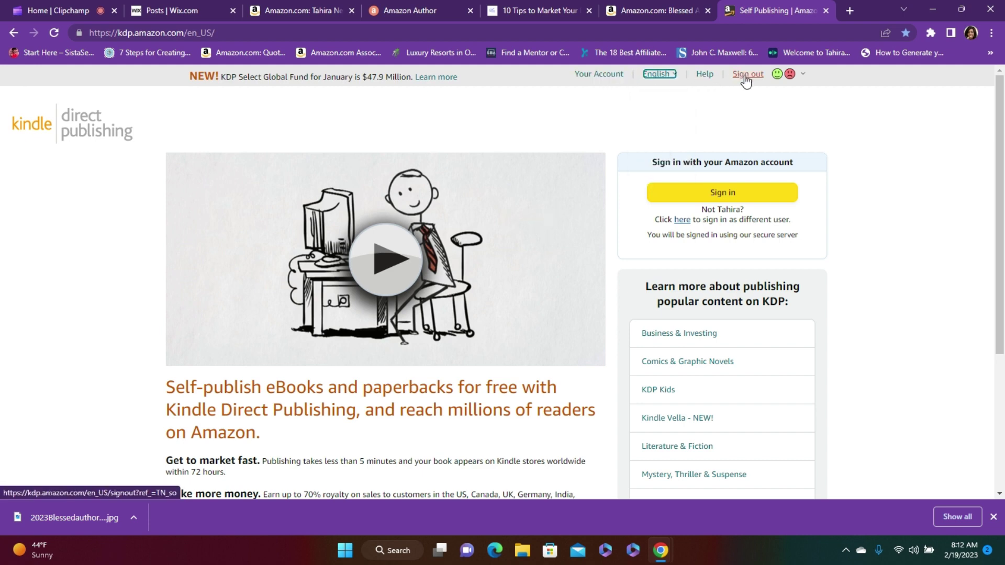
click(611, 76)
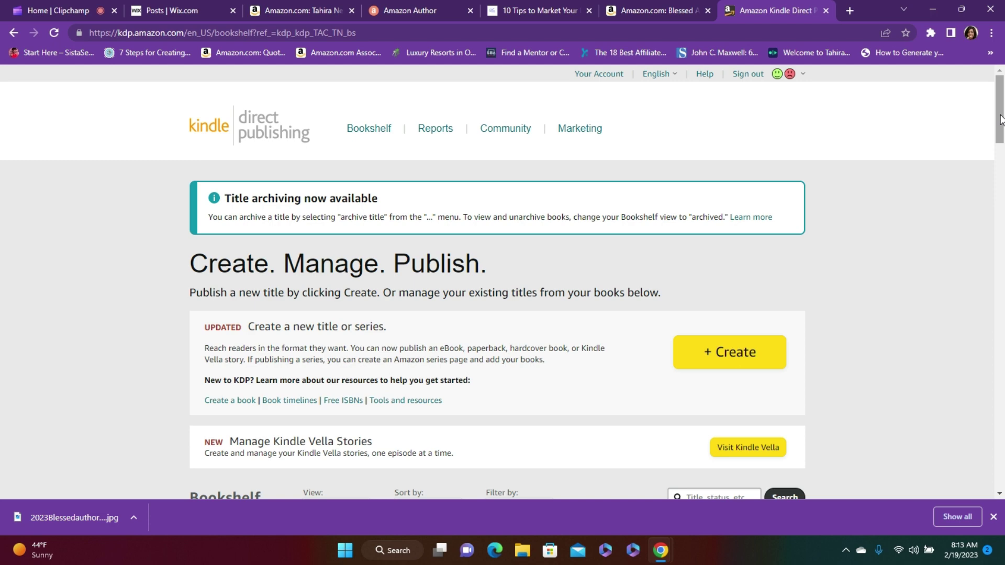
drag(1000, 118, 989, 177)
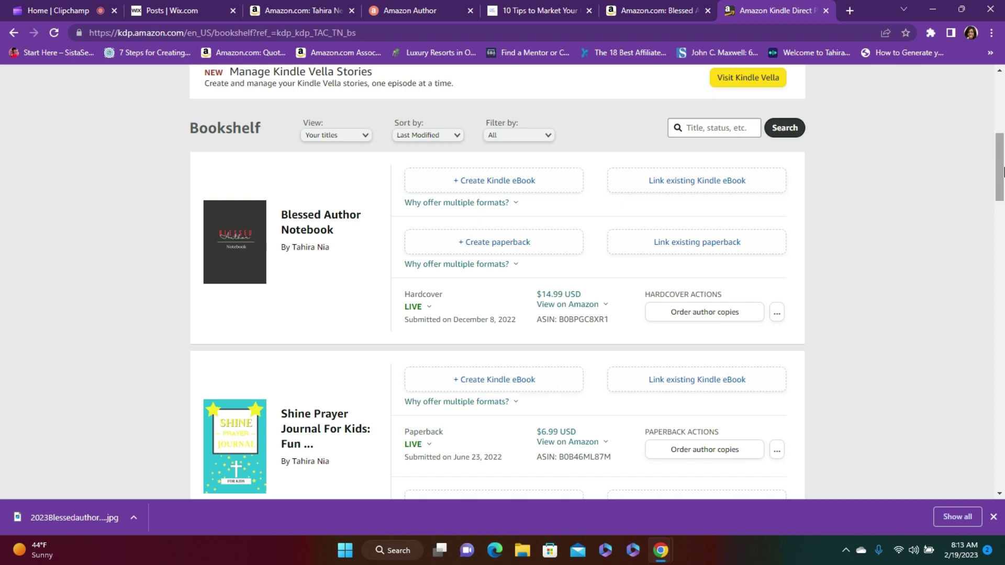
drag(1001, 179, 1000, 358)
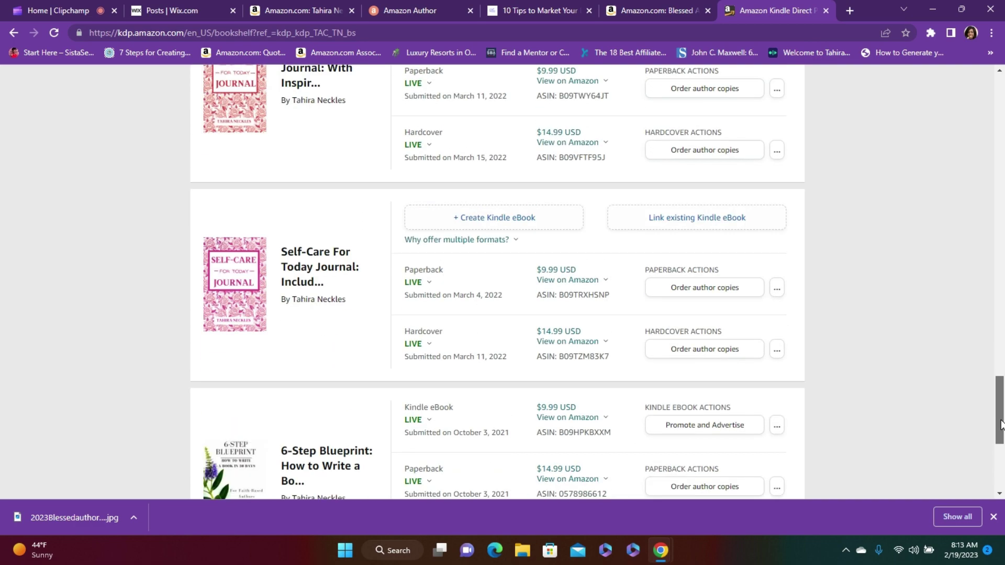
drag(1000, 359, 1000, 102)
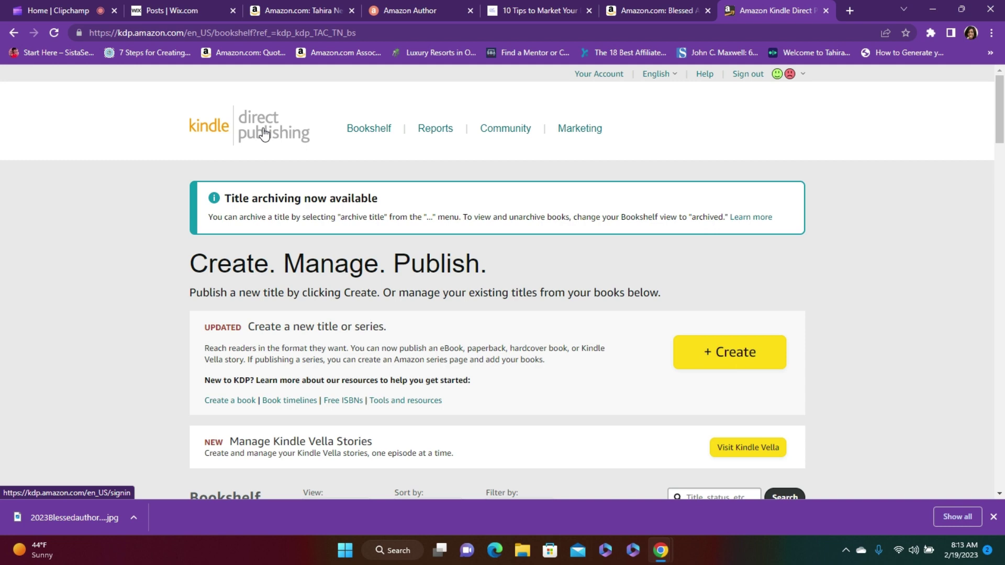
Step: From KDP Marketing, pick Amazon.com as the Author Central marketplace and manage the author page
click(581, 132)
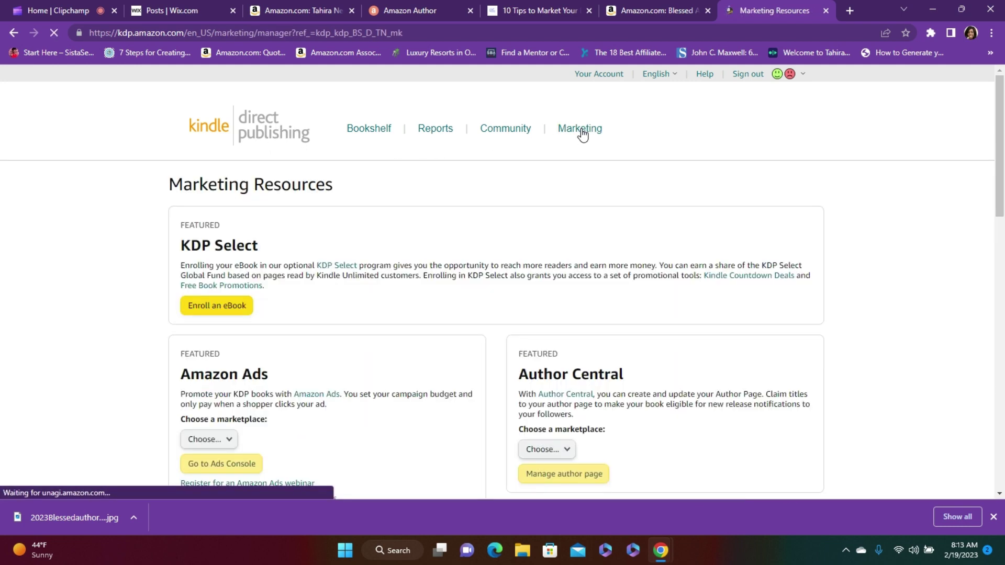
drag(1002, 109, 1003, 164)
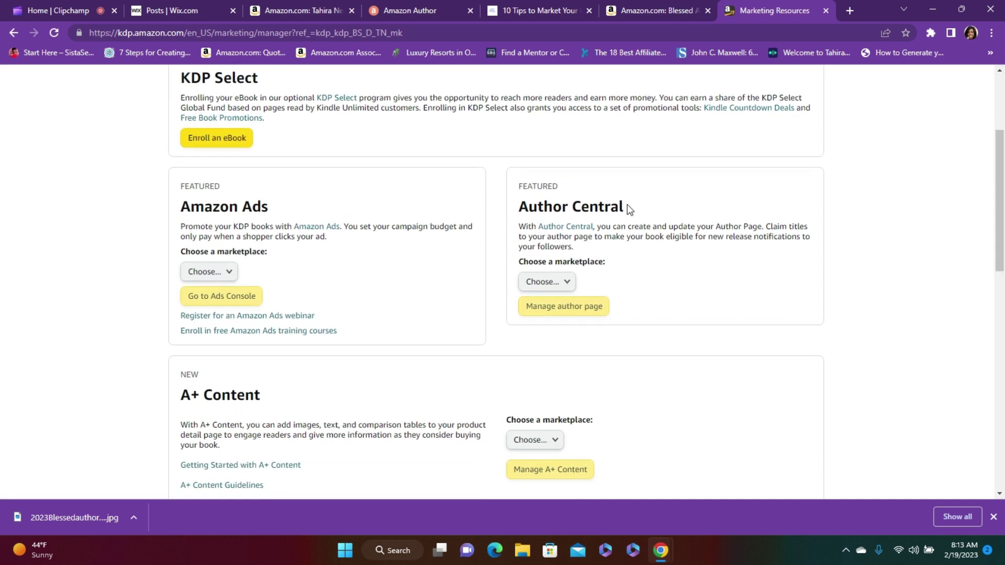
click(569, 284)
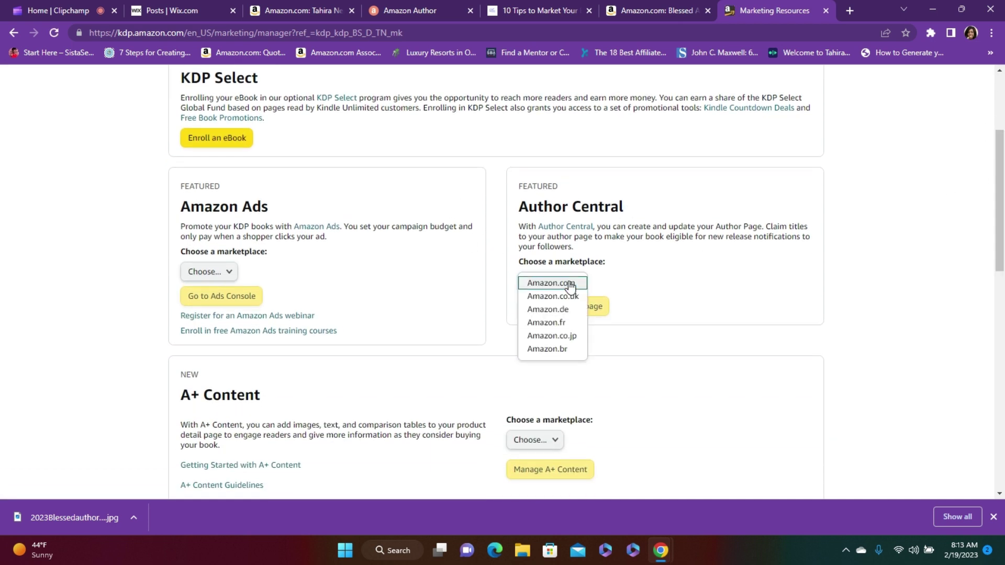
click(568, 287)
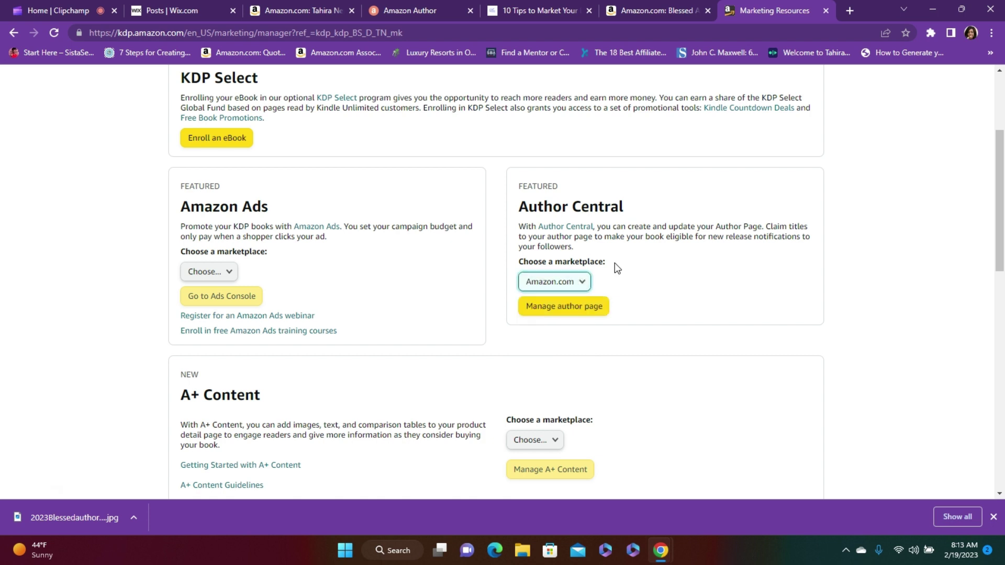
click(569, 313)
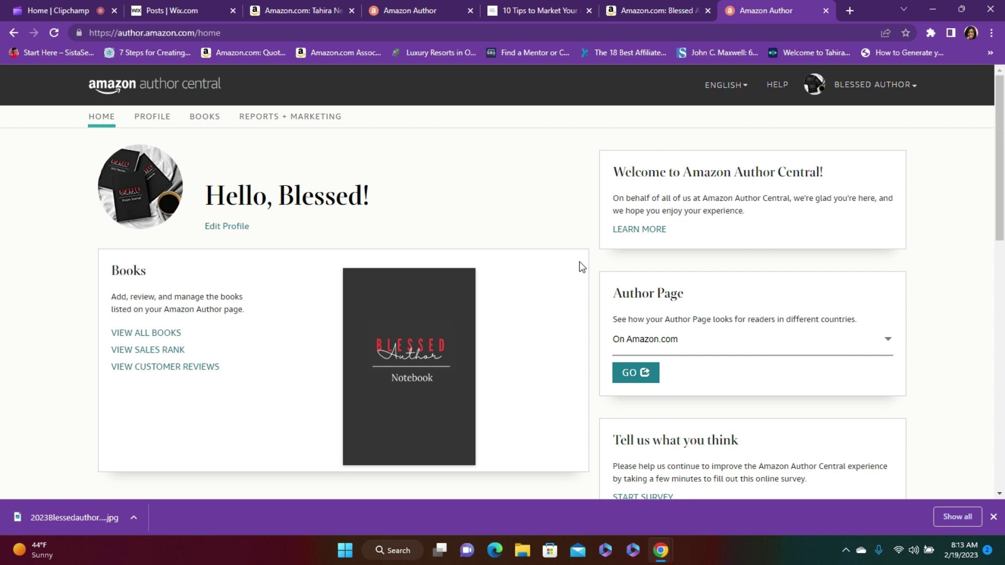
Step: Check the BLESSED AUTHOR pen name list, then open Edit Profile for the Blessed pen name
click(891, 91)
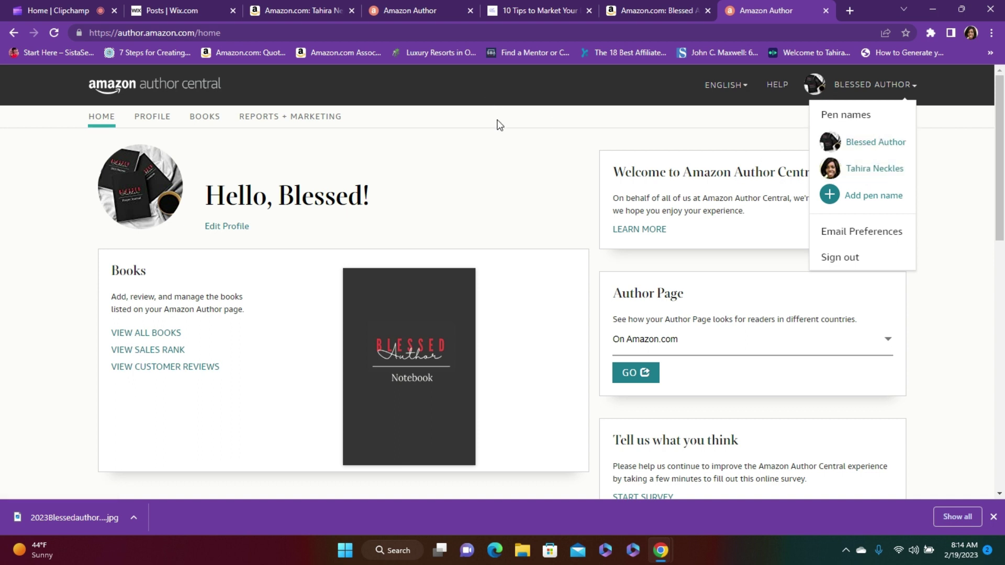
click(522, 166)
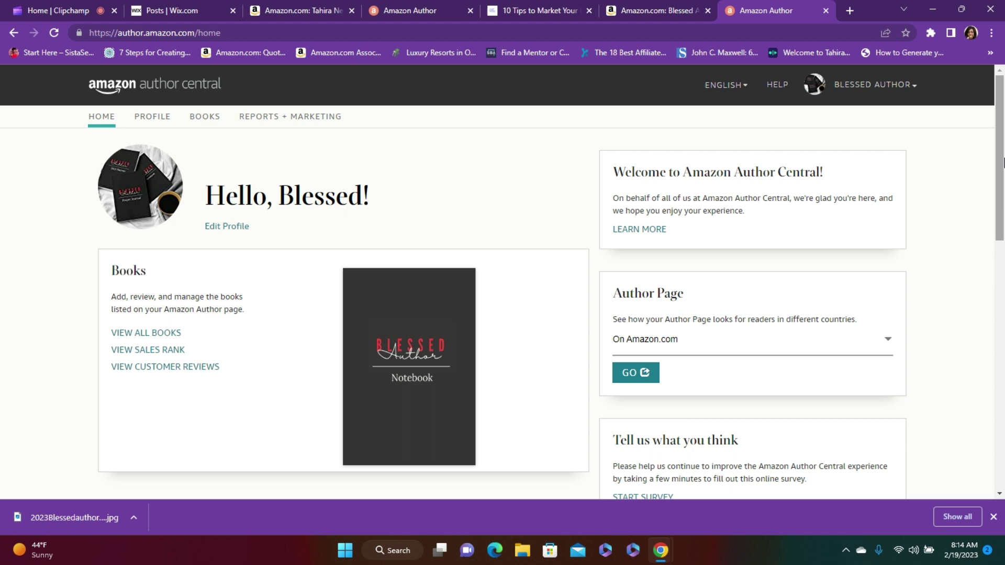
mouse_move(1002, 166)
mouse_down()
mouse_move(1002, 185)
mouse_move(1003, 160)
mouse_up()
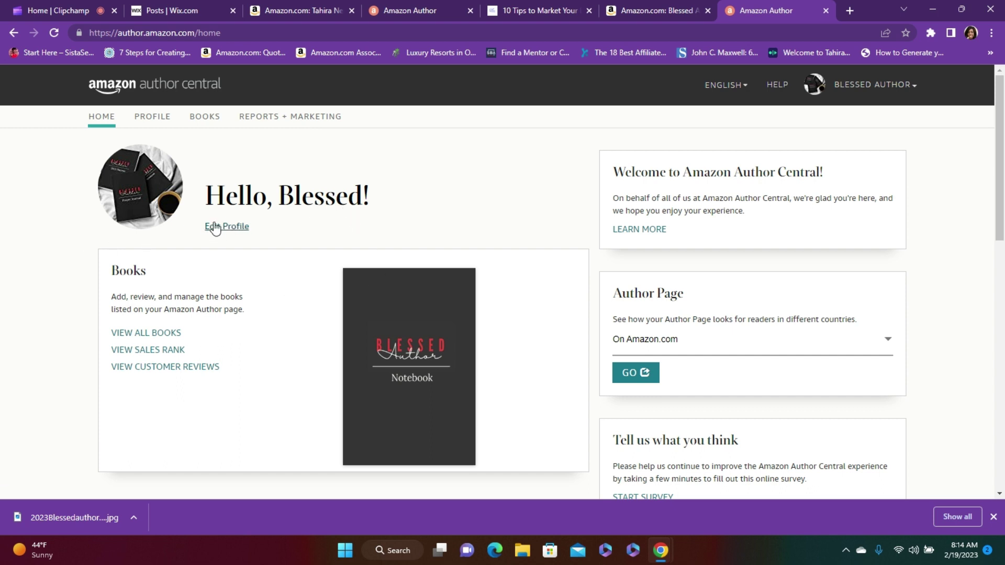
mouse_move(1001, 142)
mouse_down()
mouse_move(1003, 204)
mouse_move(1003, 138)
mouse_up()
click(157, 117)
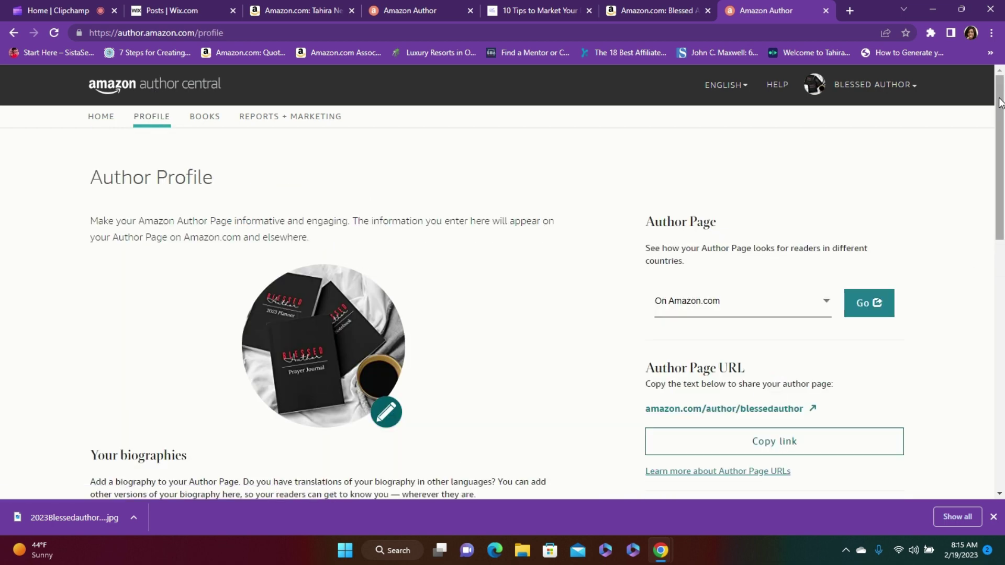
drag(1001, 99, 1003, 205)
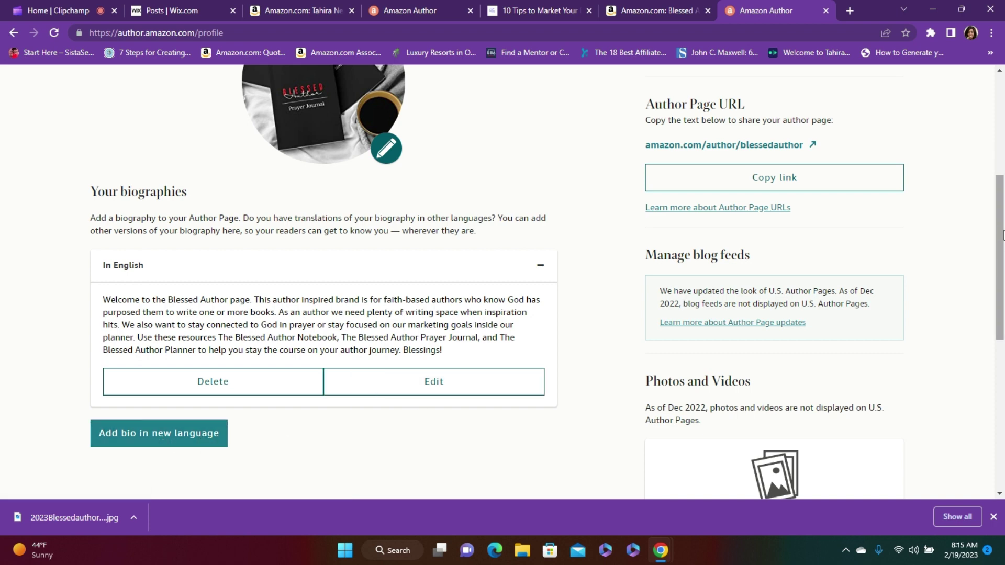
drag(1002, 237, 1003, 160)
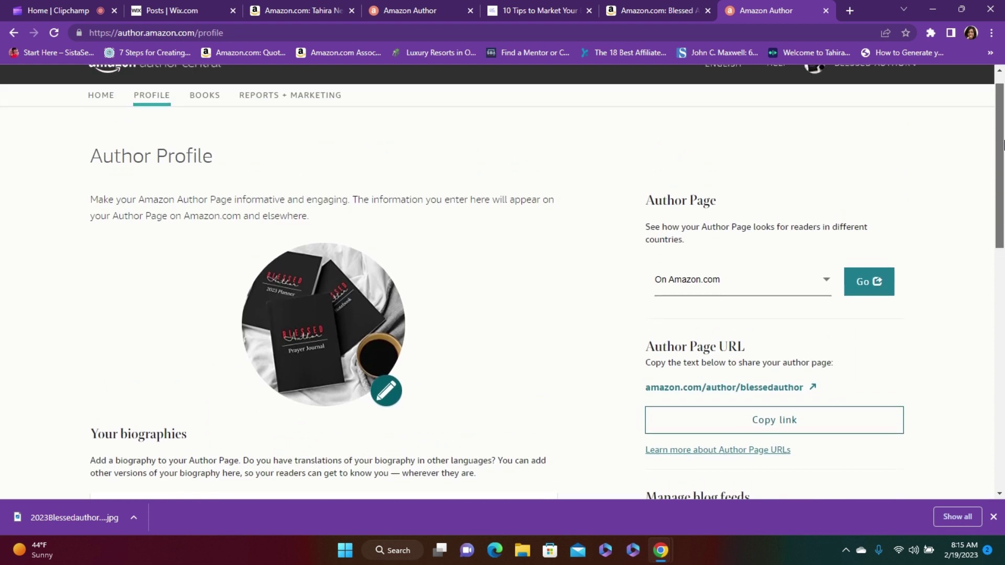
drag(1002, 160, 1003, 164)
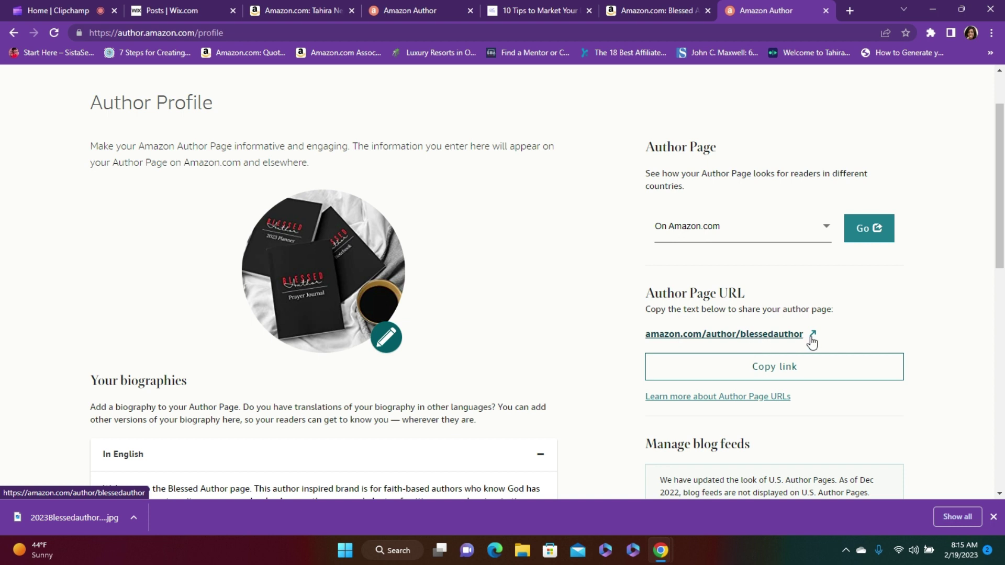
drag(1004, 231, 1003, 271)
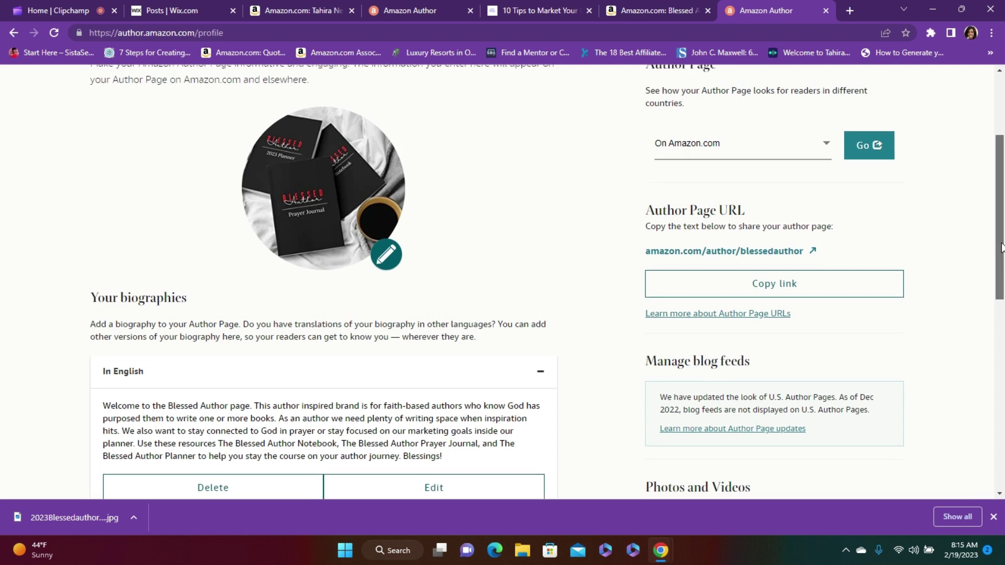
scroll(111, 423, up, 3)
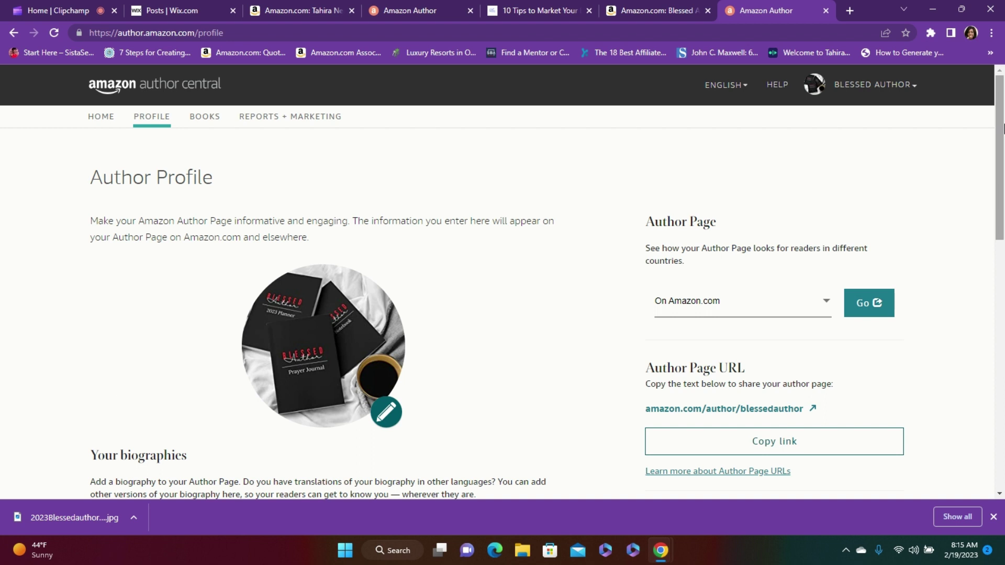
Step: Review the 6-Step Blueprint Kindle page from Tahira Neckles's store, then go back to Author Central
click(205, 118)
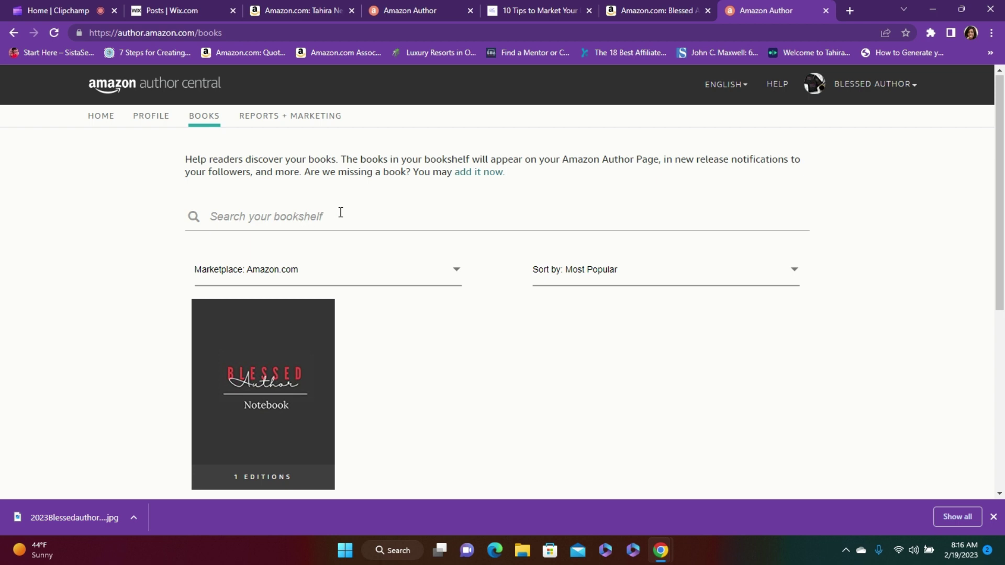
click(314, 12)
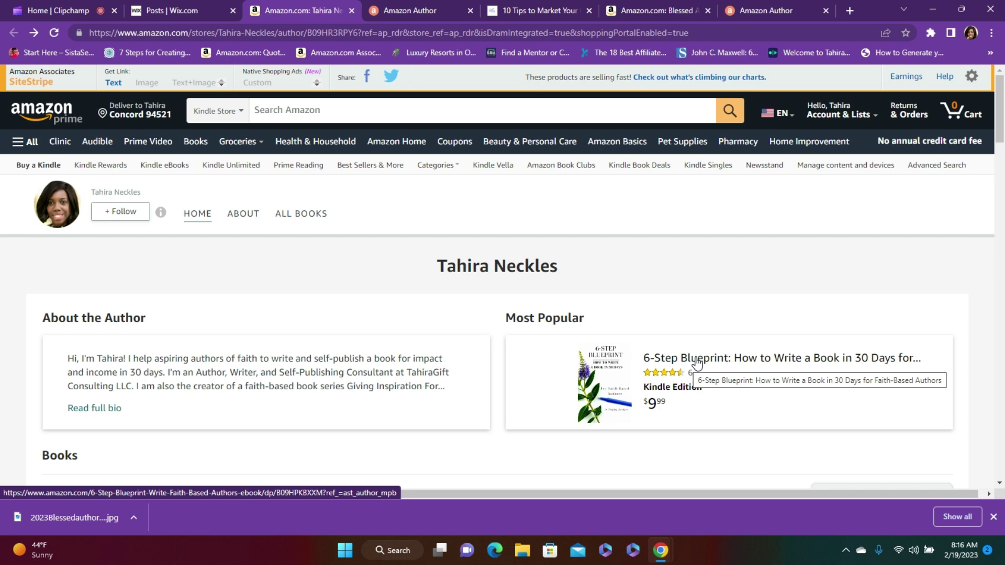
click(696, 362)
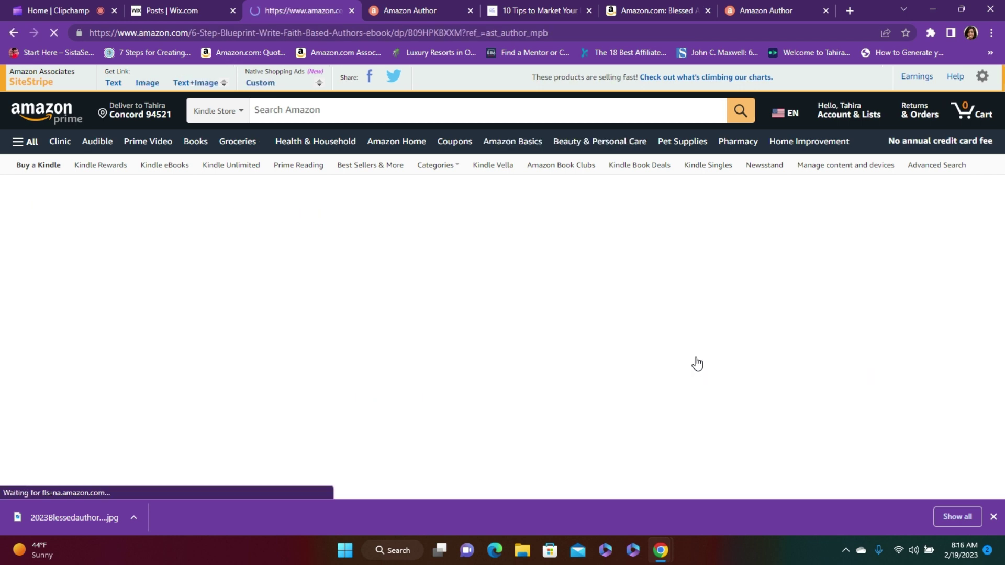
scroll(919, 179, down, 2)
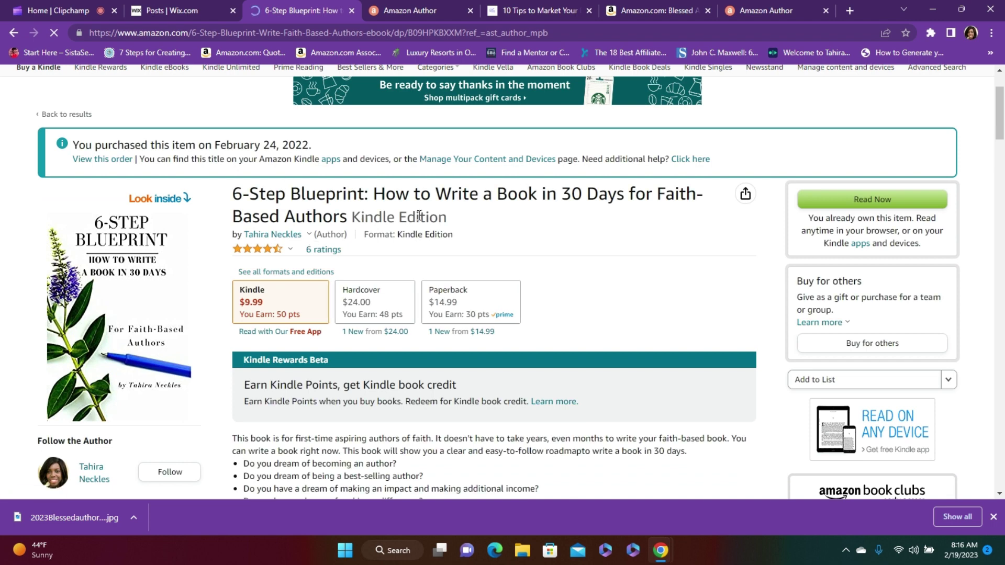
drag(1001, 113, 1000, 148)
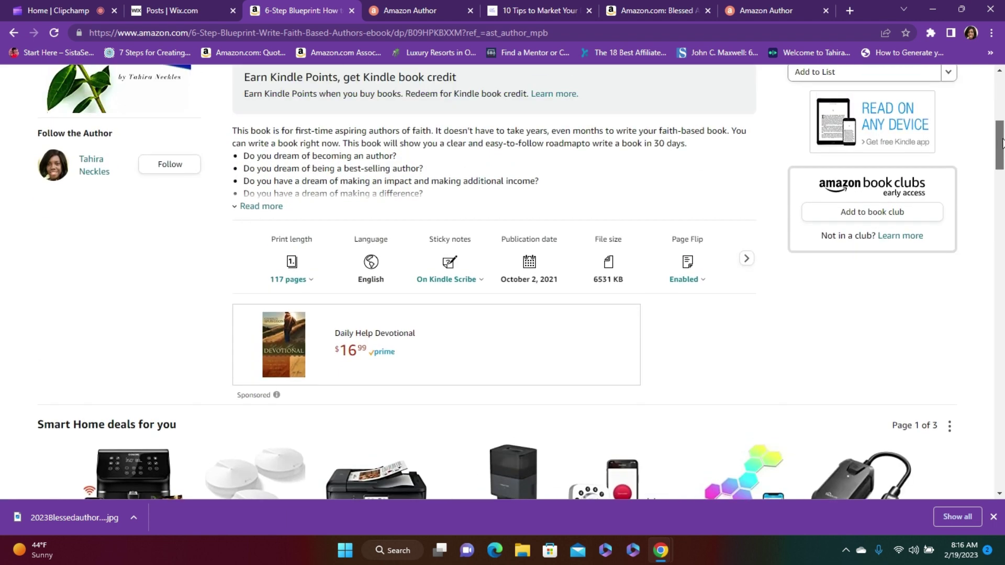
drag(1001, 148, 1000, 190)
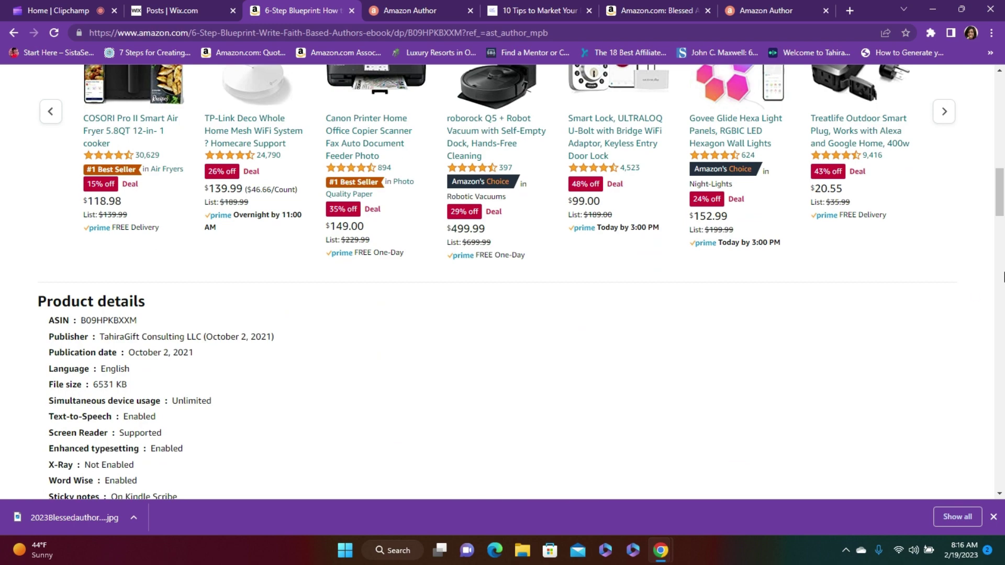
drag(995, 200, 1000, 79)
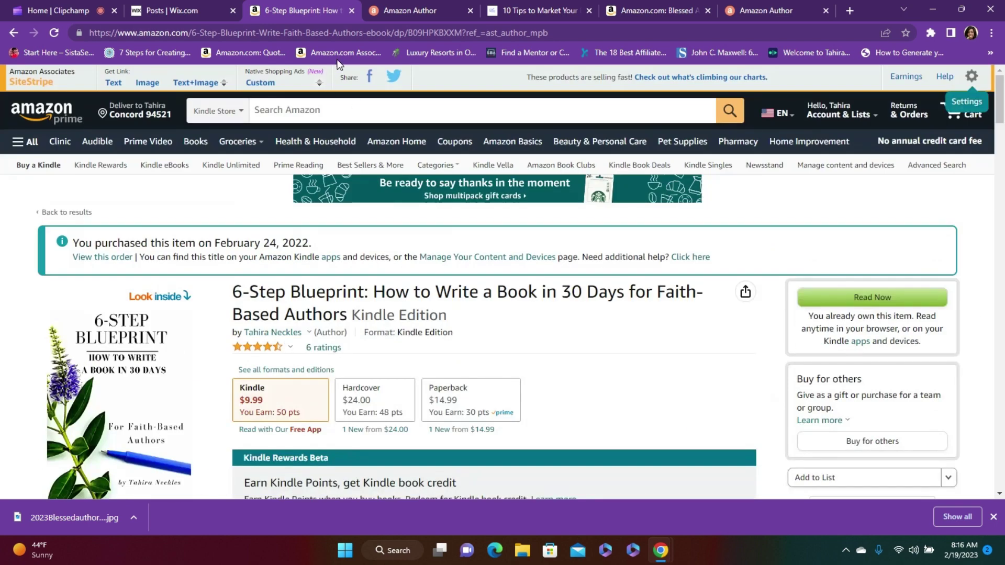
click(407, 10)
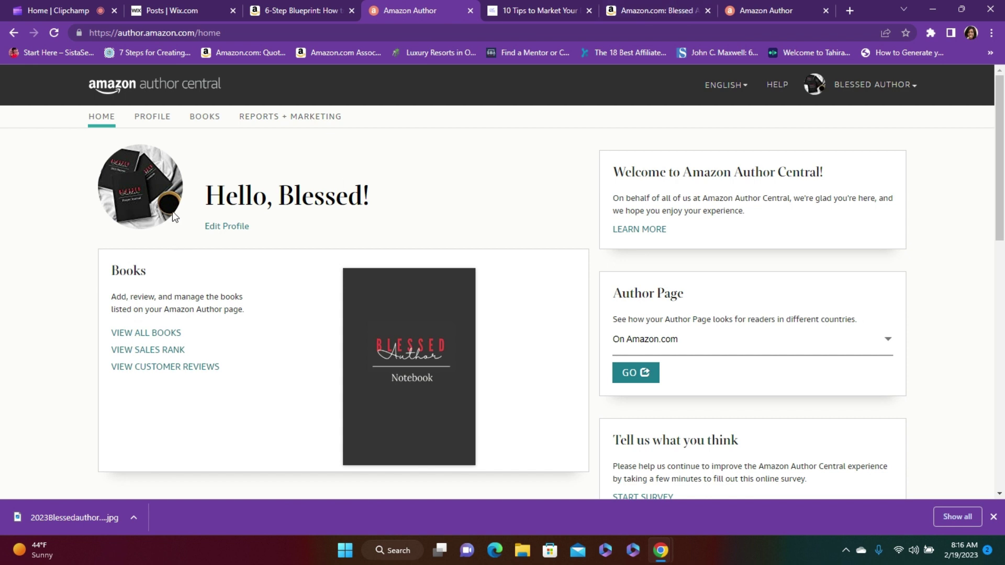
click(205, 120)
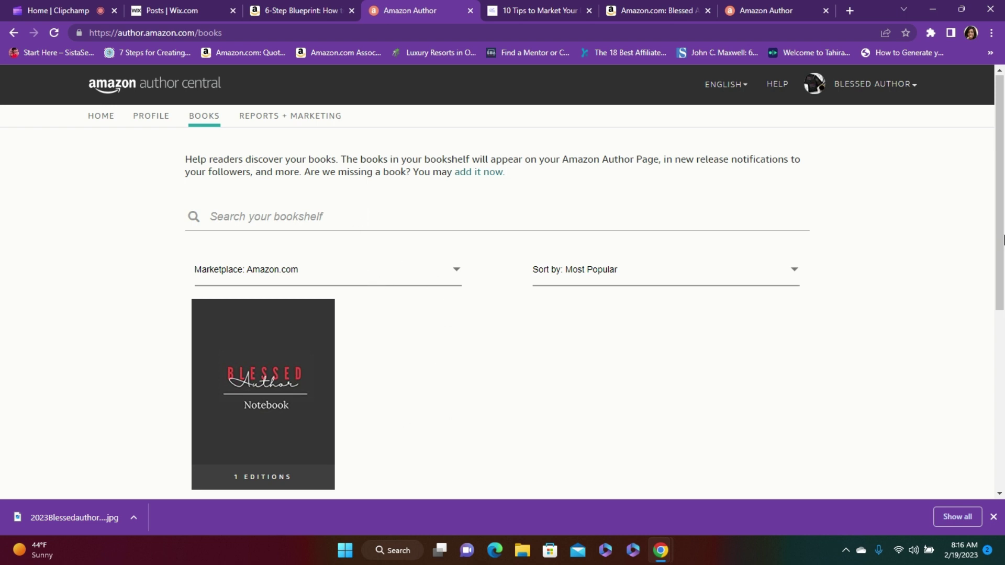
scroll(1004, 239, down, 2)
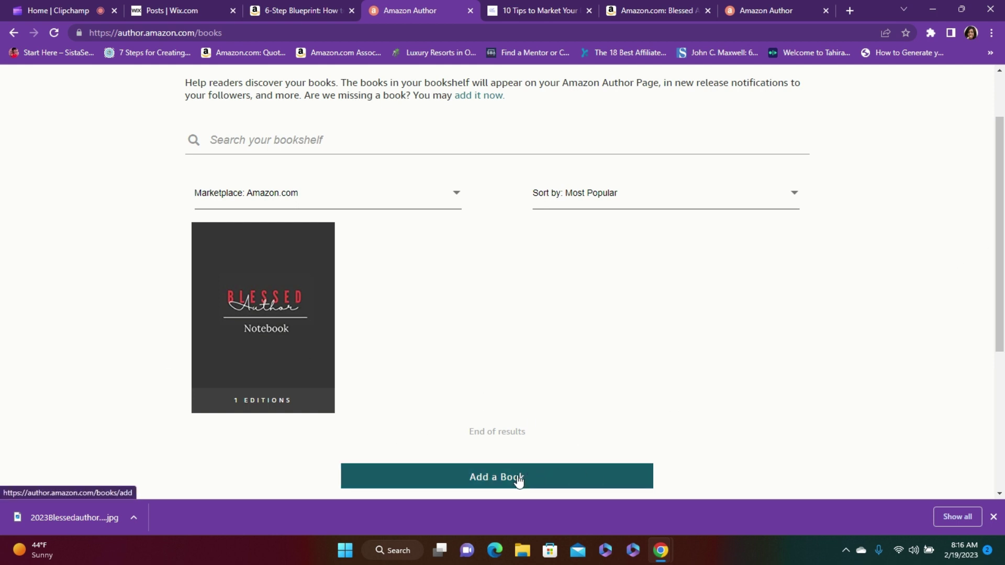
scroll(1003, 326, up, 1)
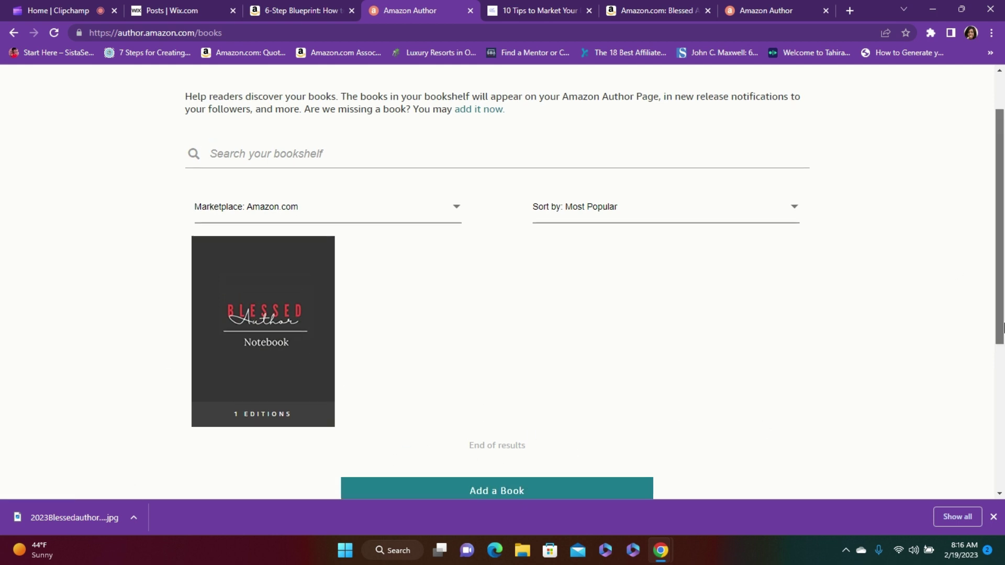
drag(1003, 326, 1003, 289)
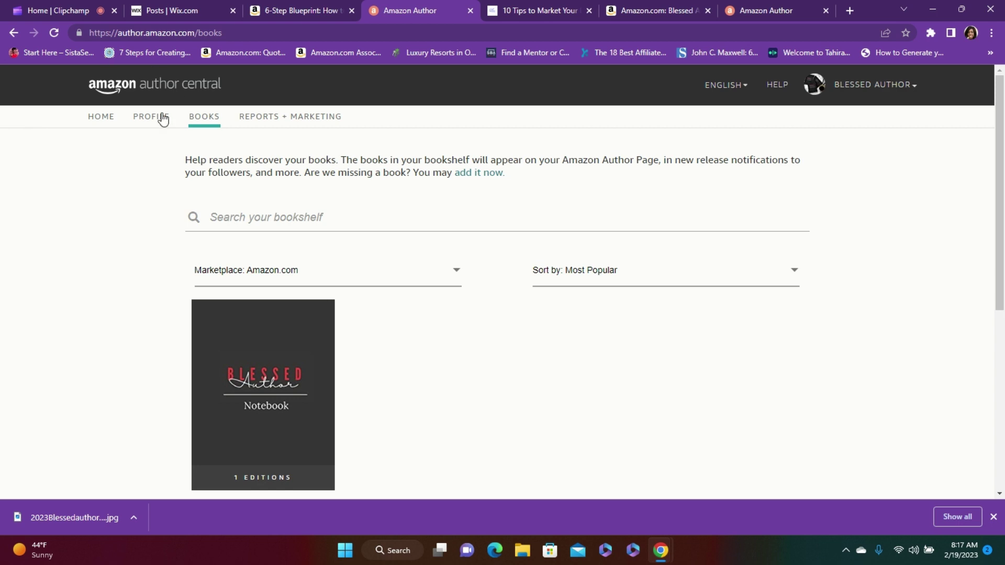
click(103, 120)
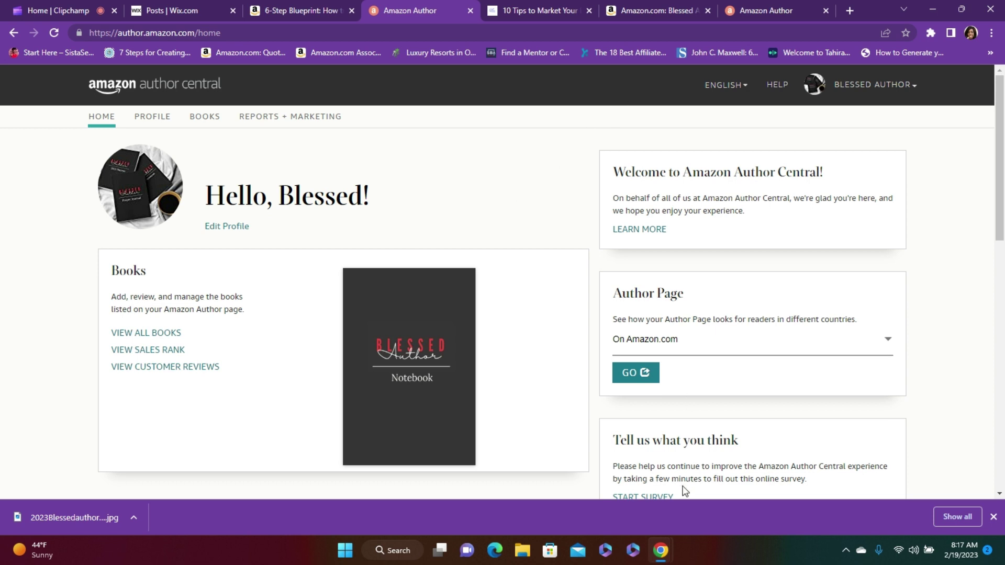
Step: Open the live Blessed Author page on Amazon.com from Author Page's On Amazon.com option
click(626, 376)
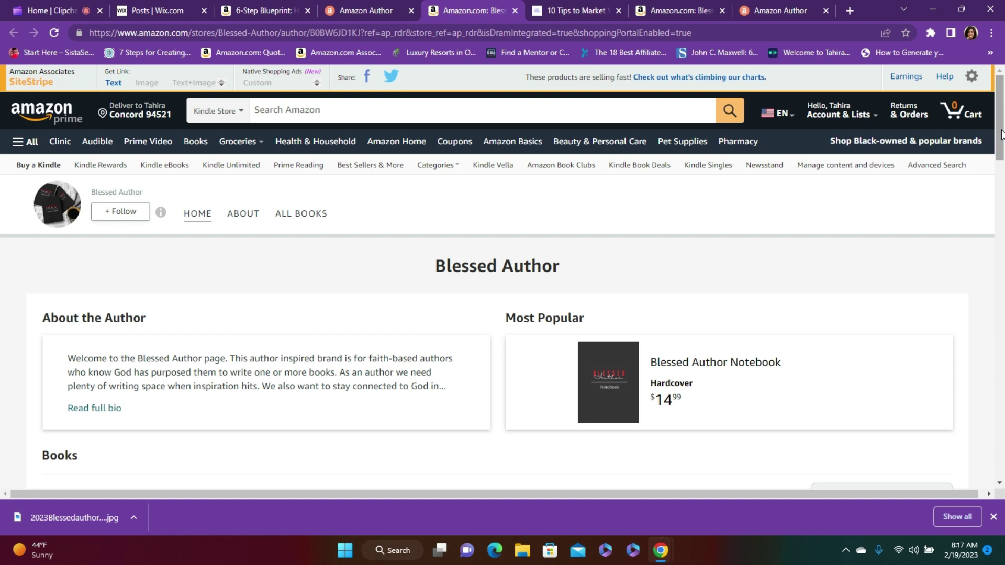
scroll(1001, 134, down, 1)
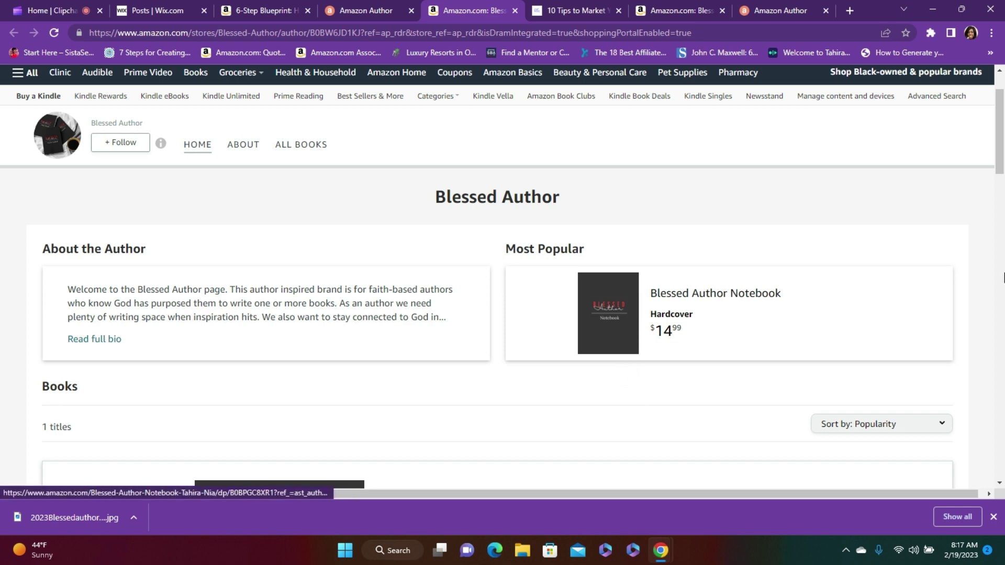
drag(1001, 132, 1004, 186)
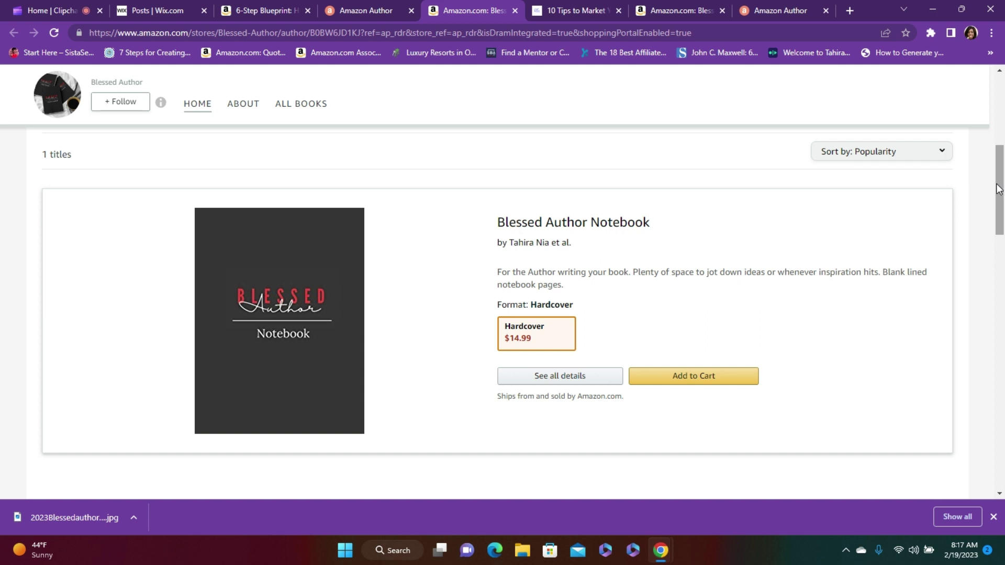
mouse_move(999, 188)
mouse_down()
mouse_move(1003, 267)
mouse_move(1003, 122)
mouse_up()
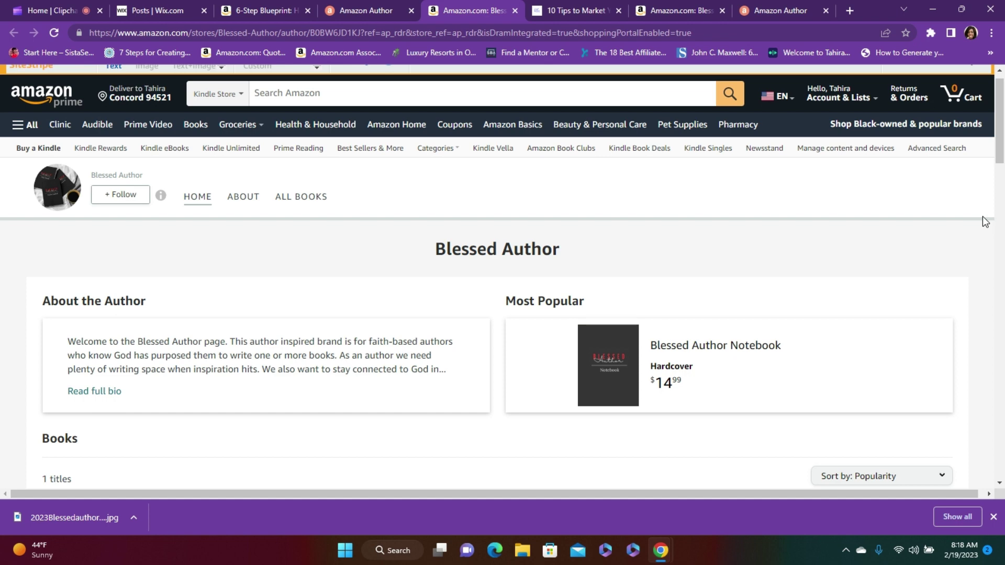
drag(1003, 110, 1002, 86)
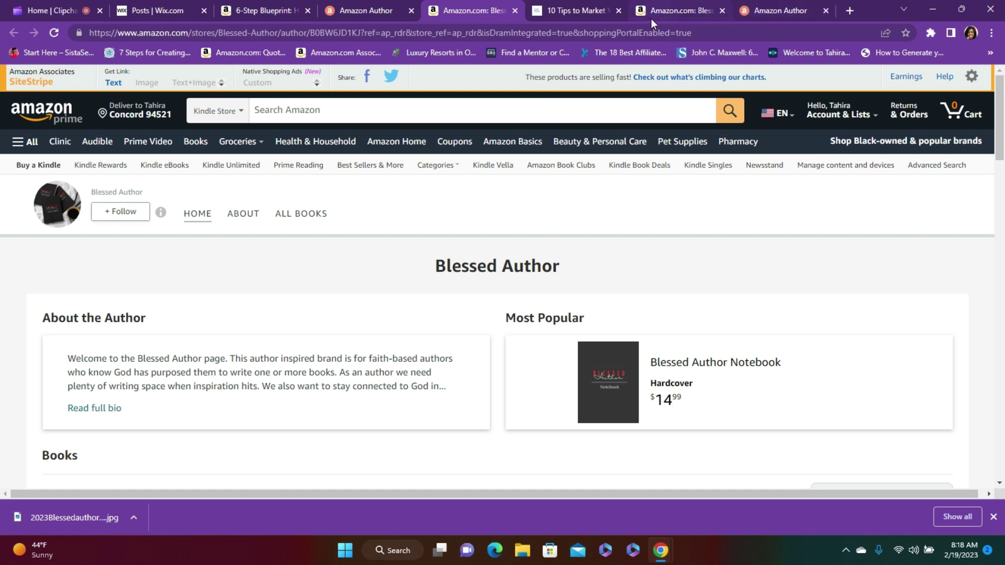
Step: Read the '10 Tips to Market Your Book in 2023' post at Tip 10: Set Up an Amazon Author Page
click(579, 11)
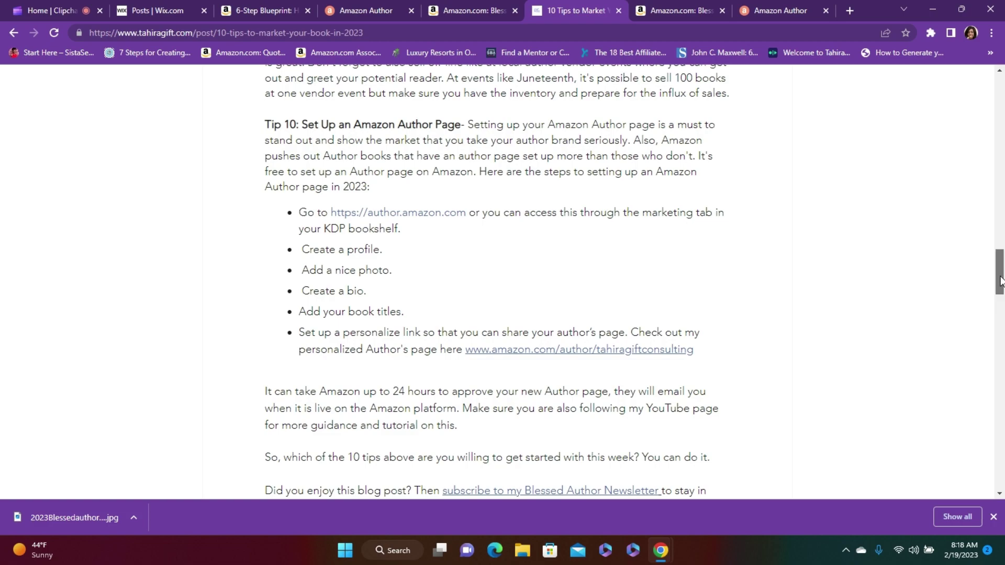
drag(1001, 274, 976, 104)
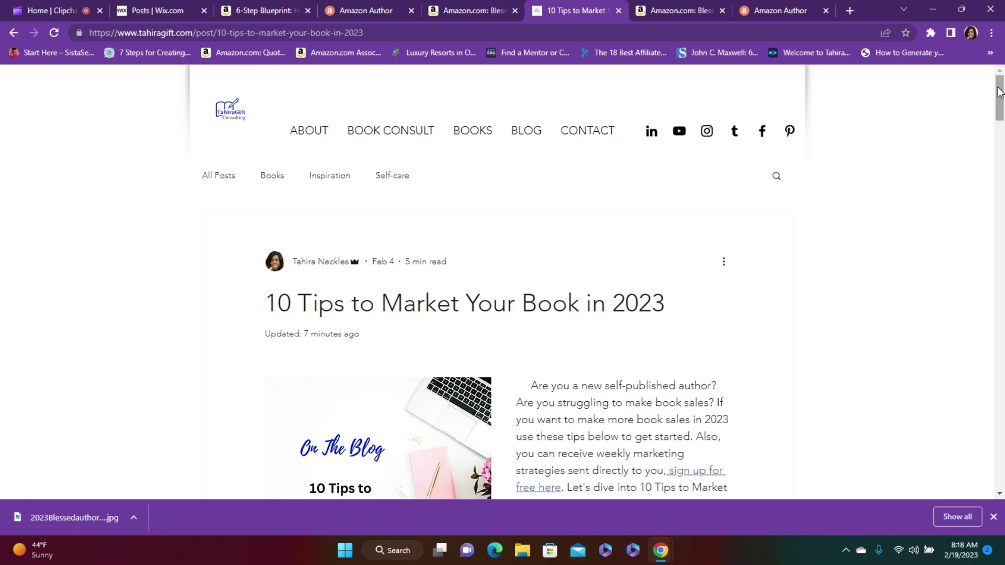
mouse_move(1000, 92)
mouse_down()
mouse_move(1001, 308)
mouse_move(1002, 230)
mouse_move(1001, 258)
mouse_up()
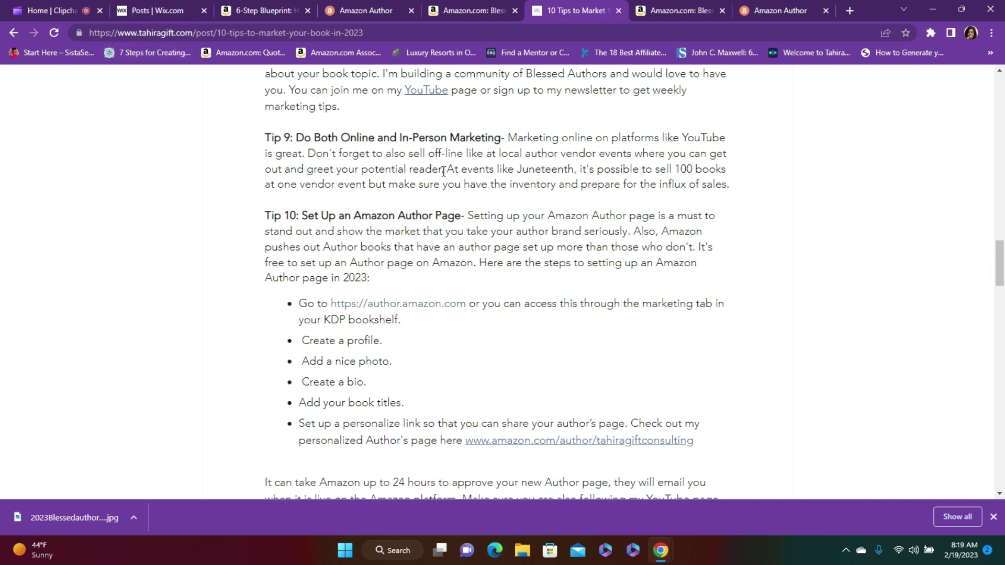
Step: Go back to the Amazon Author tab's Blessed pen name home dashboard
click(370, 10)
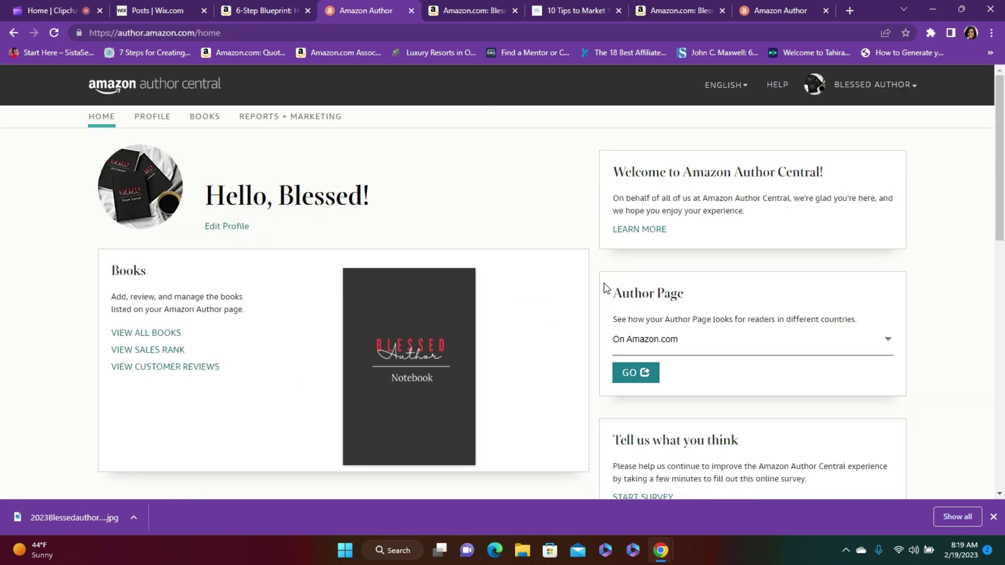